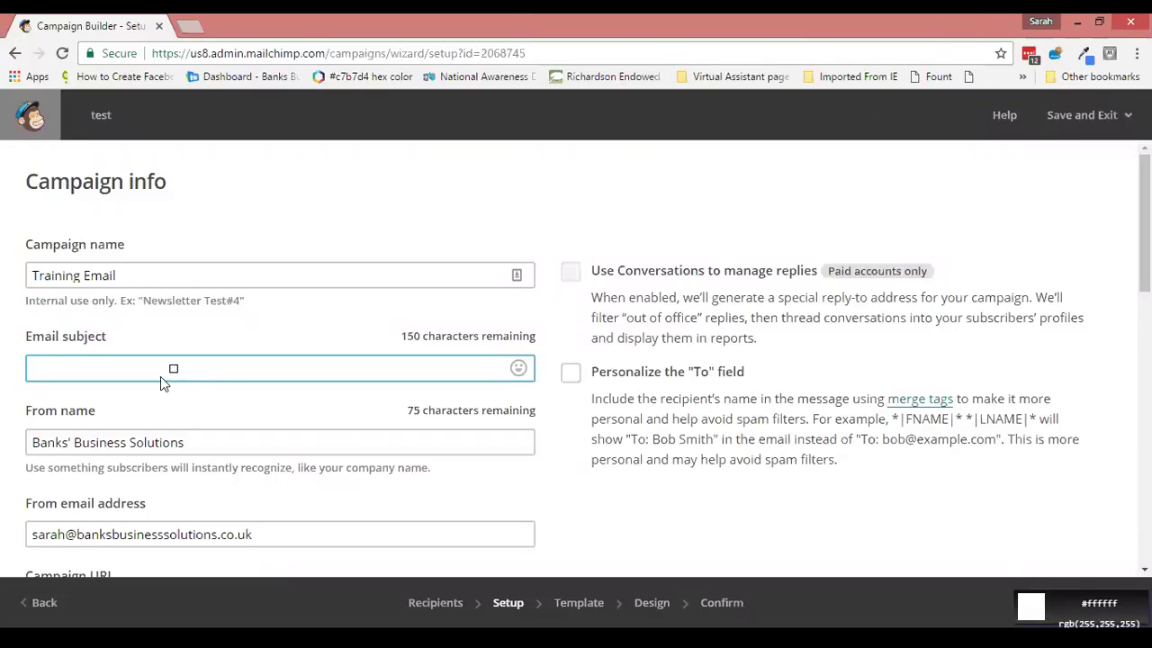
- Enter "Test Subject" as the campaign's email subject
text(Test Sbjec)
key(BackSpace)
key(BackSpace)
key(BackSpace)
key(BackSpace)
text(b)
key(BackSpace)
text(b)
key(BackSpace)
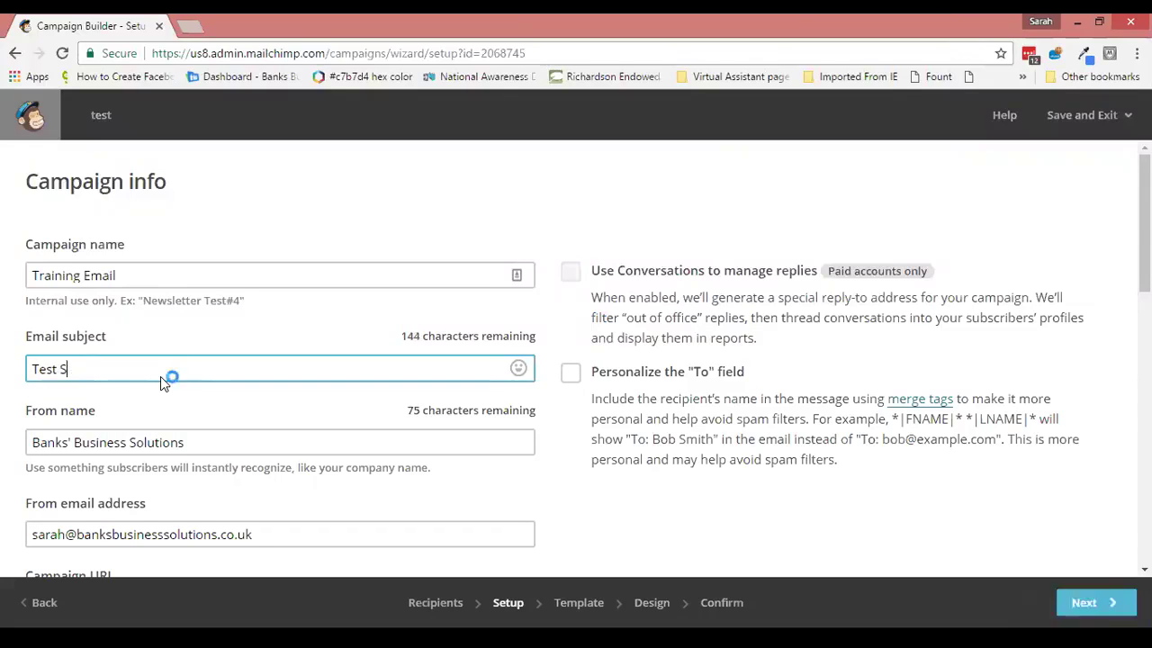
text(b)
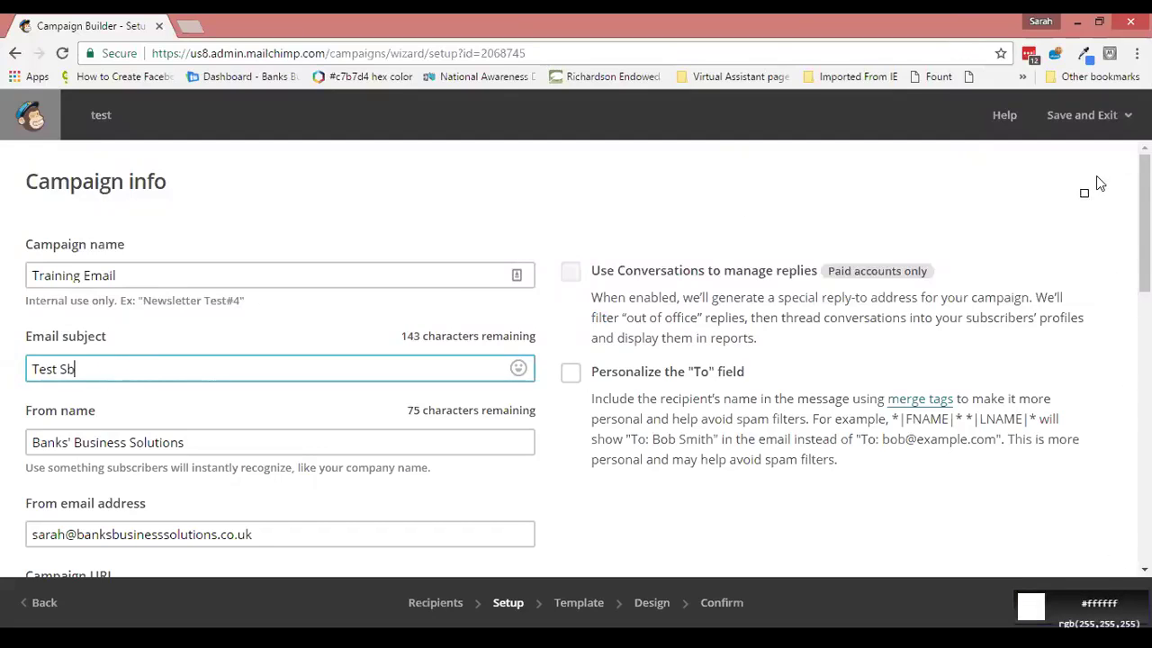
click(97, 367)
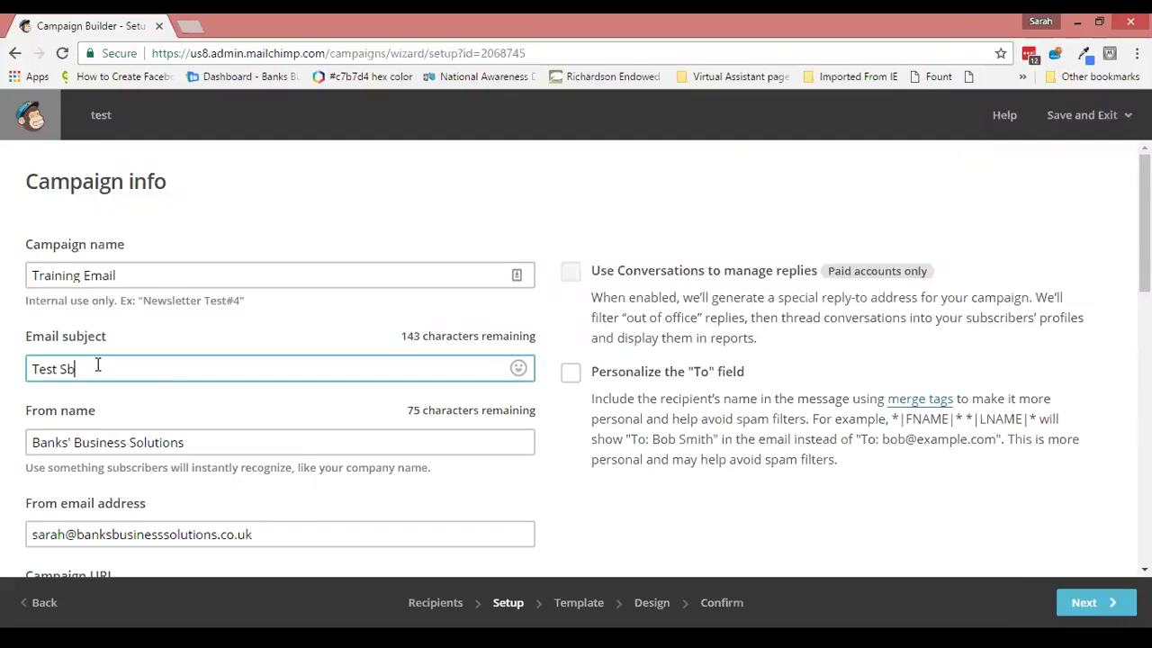
key(BackSpace)
text(ubject)
- Personalize the "To" field with the merge tags *|FNAME|* *|LNAME|* for the recipient name
click(571, 373)
click(691, 517)
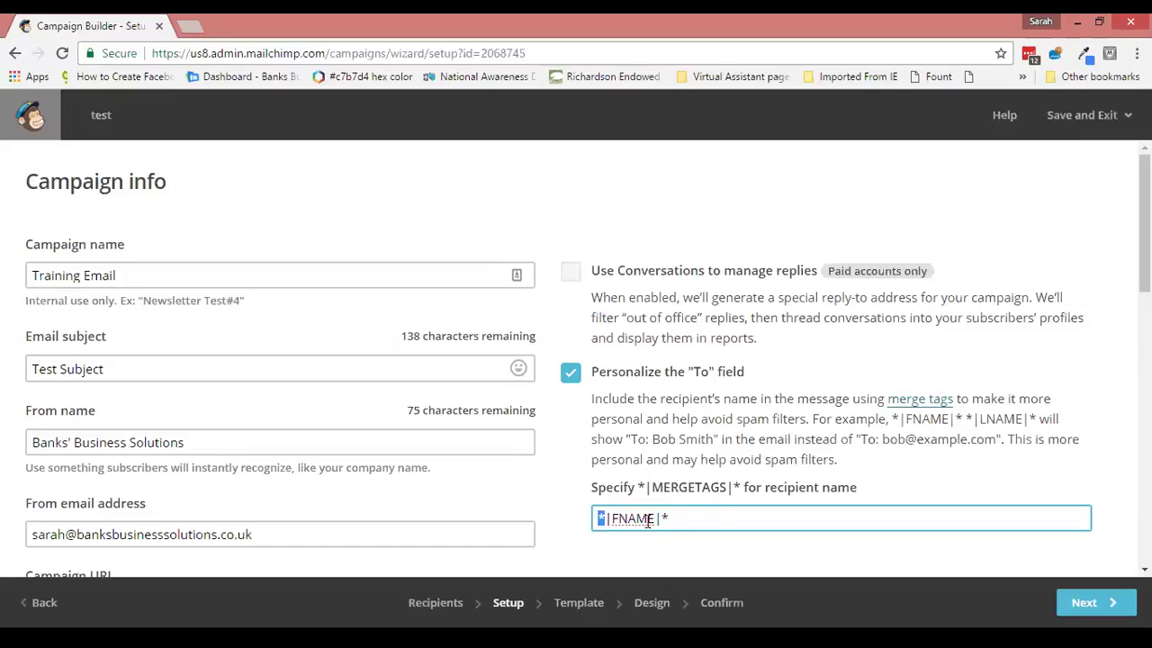
drag(601, 517, 698, 520)
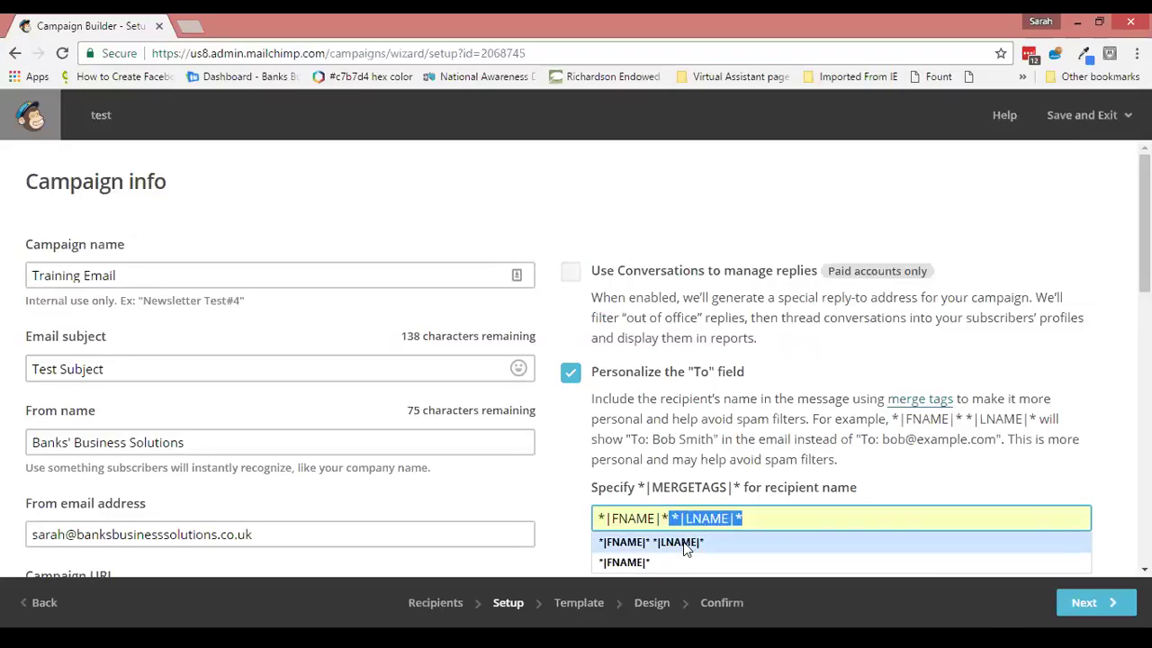
click(687, 549)
drag(671, 518, 809, 517)
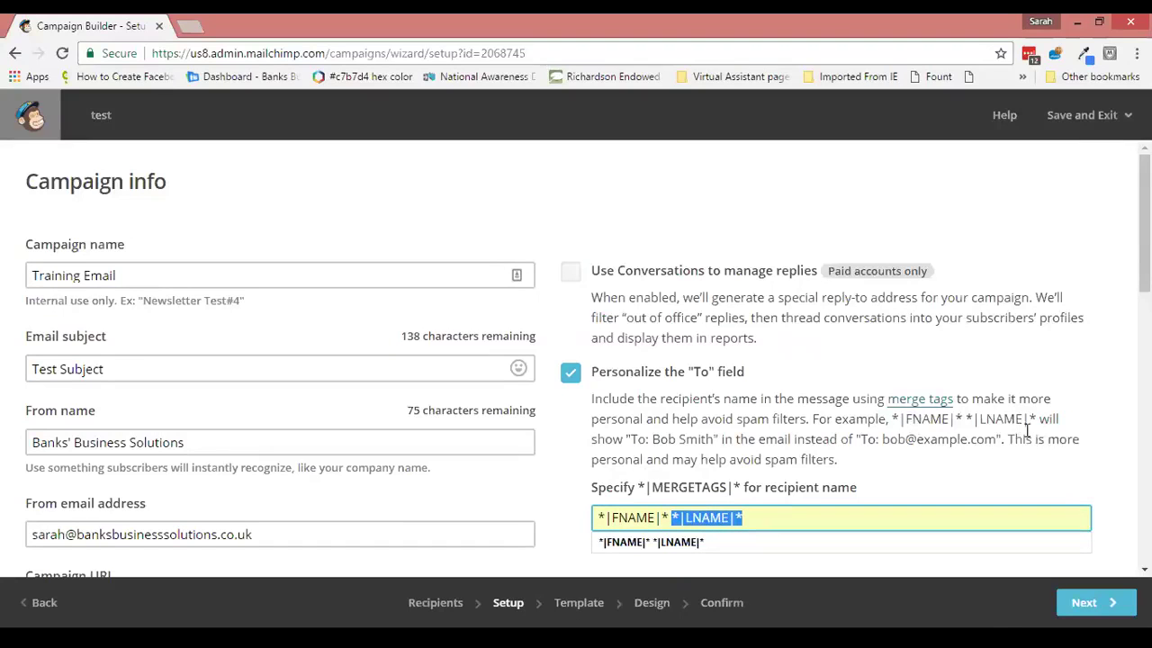
click(887, 486)
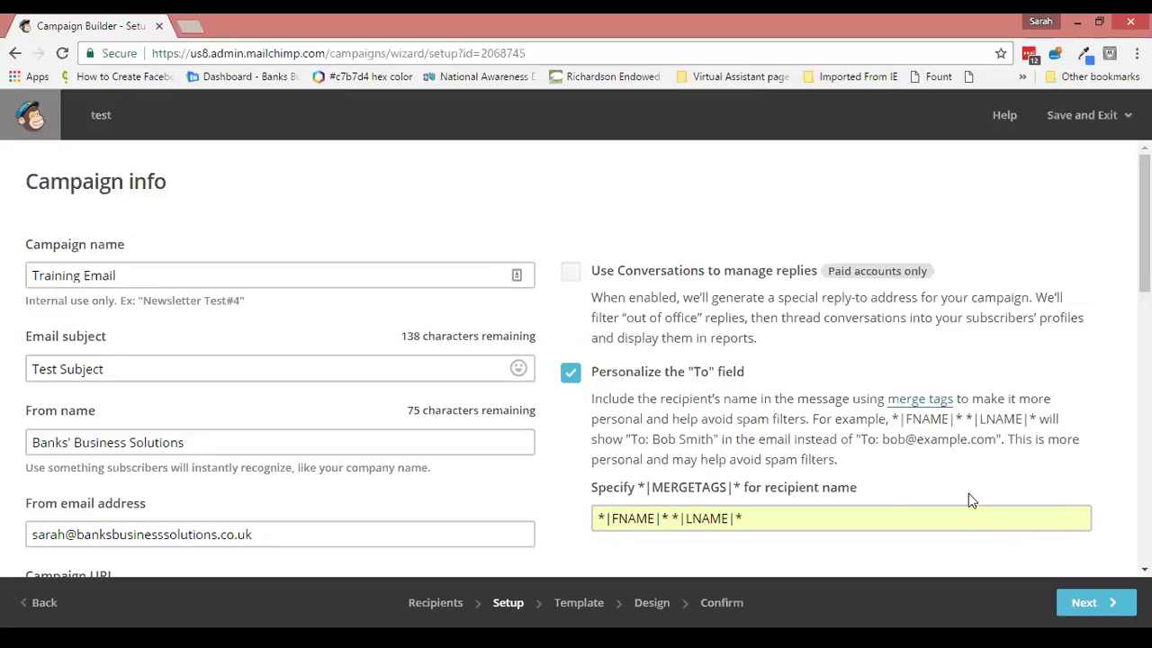
- Continue to the template selection and choose the basic 1 Column layout
click(1080, 602)
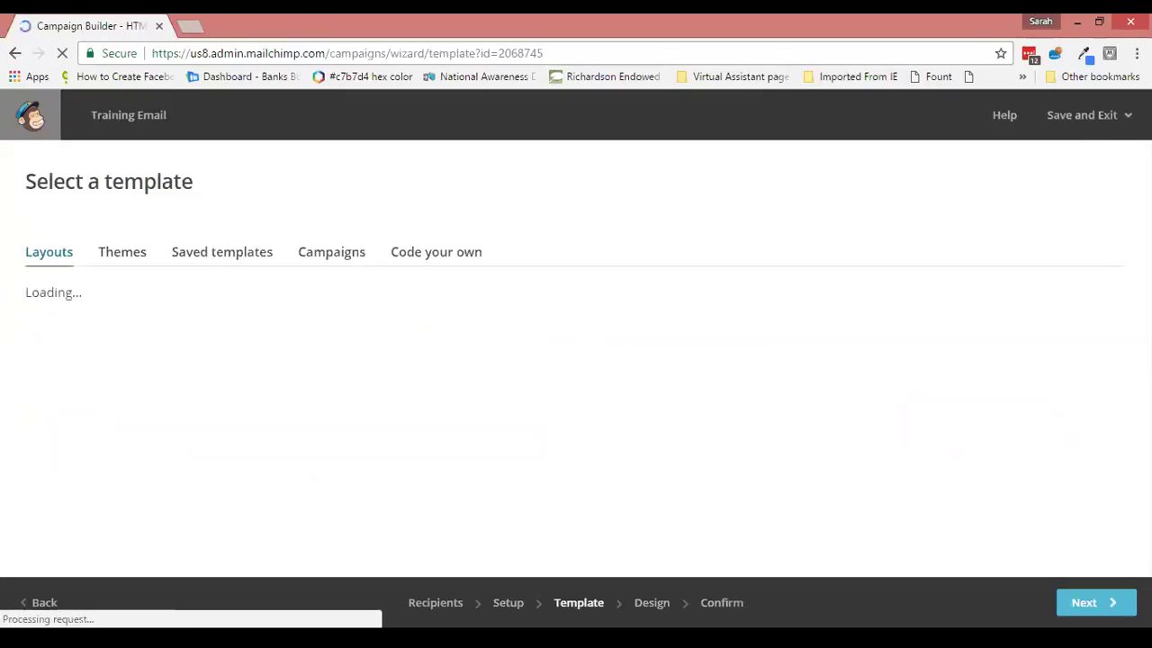
scroll(549, 389, down, 1)
scroll(548, 389, down, 4)
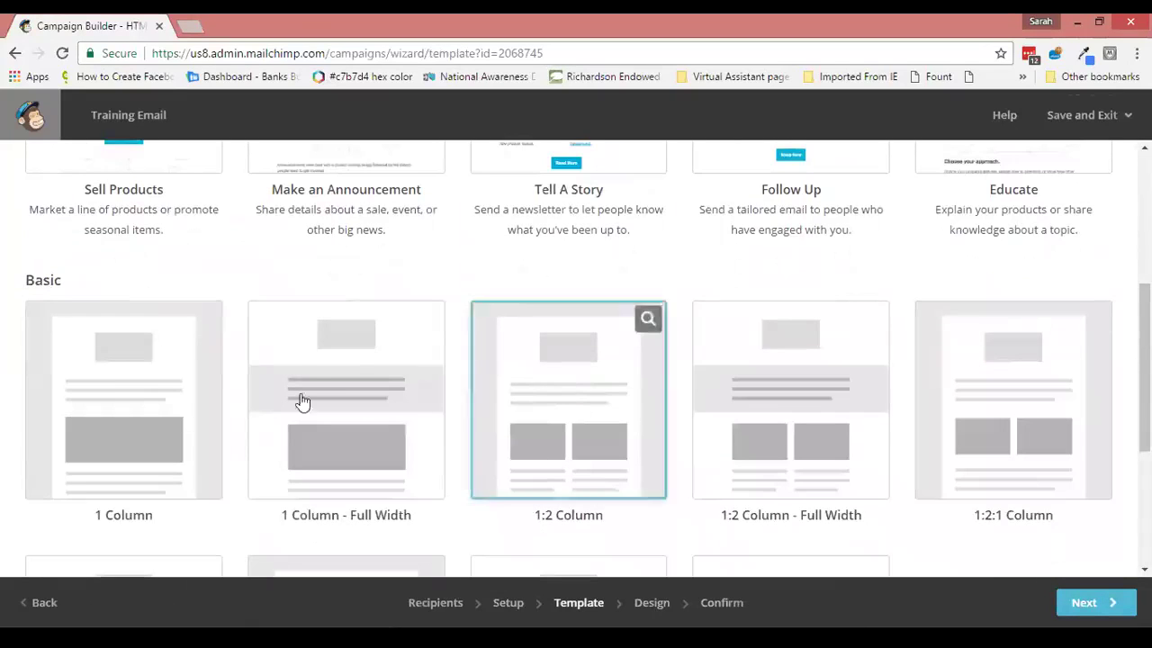
click(144, 405)
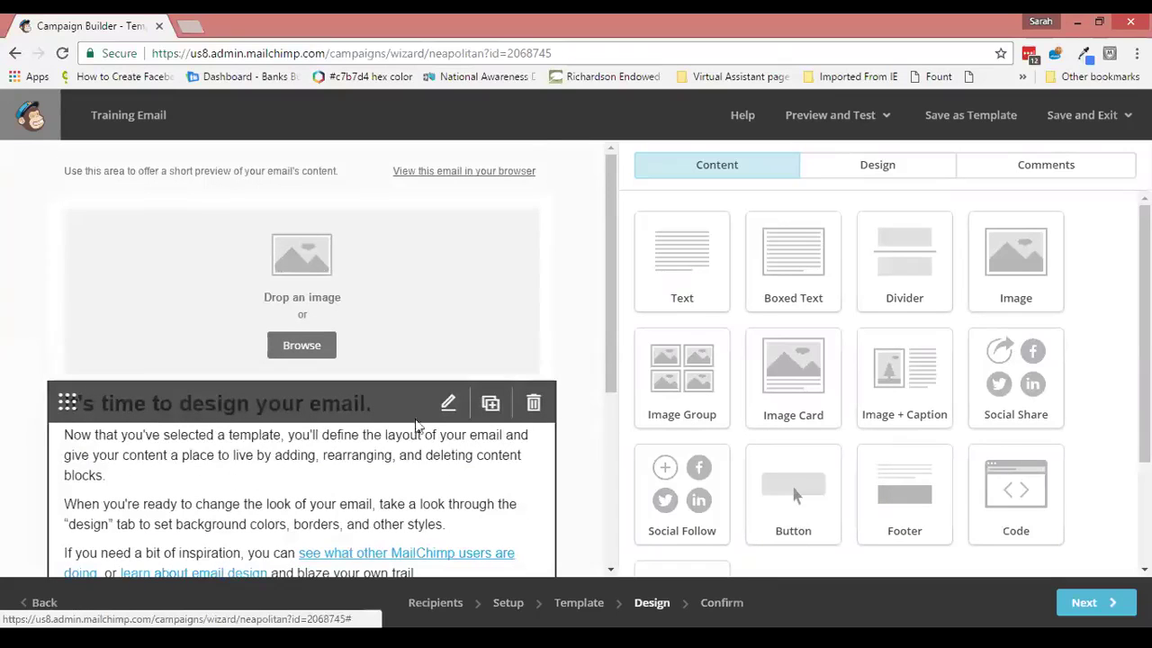
- Replace all placeholder content in the main text block with "Dear" followed by a space
click(416, 486)
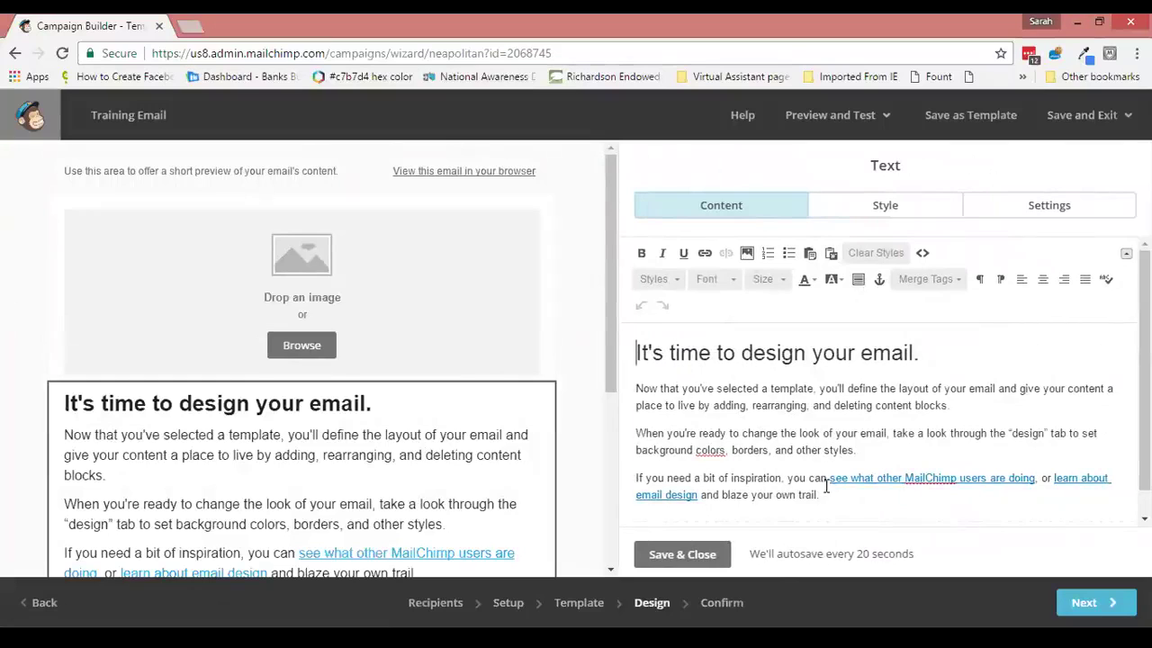
drag(826, 494, 630, 329)
key(BackSpace)
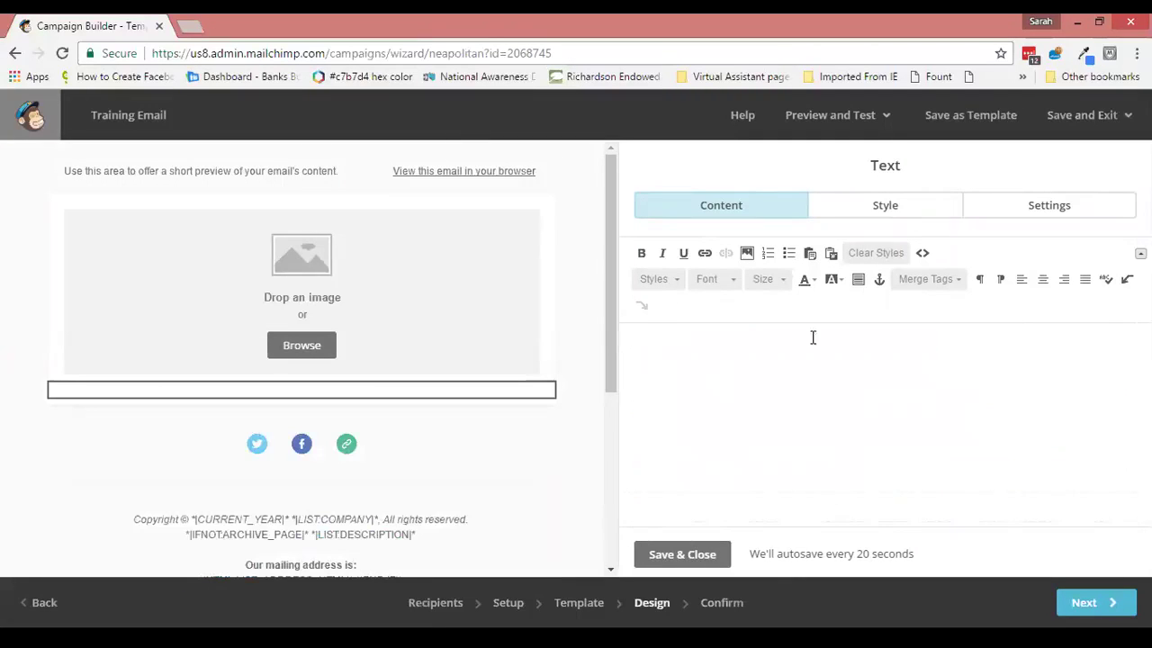
text(Dear)
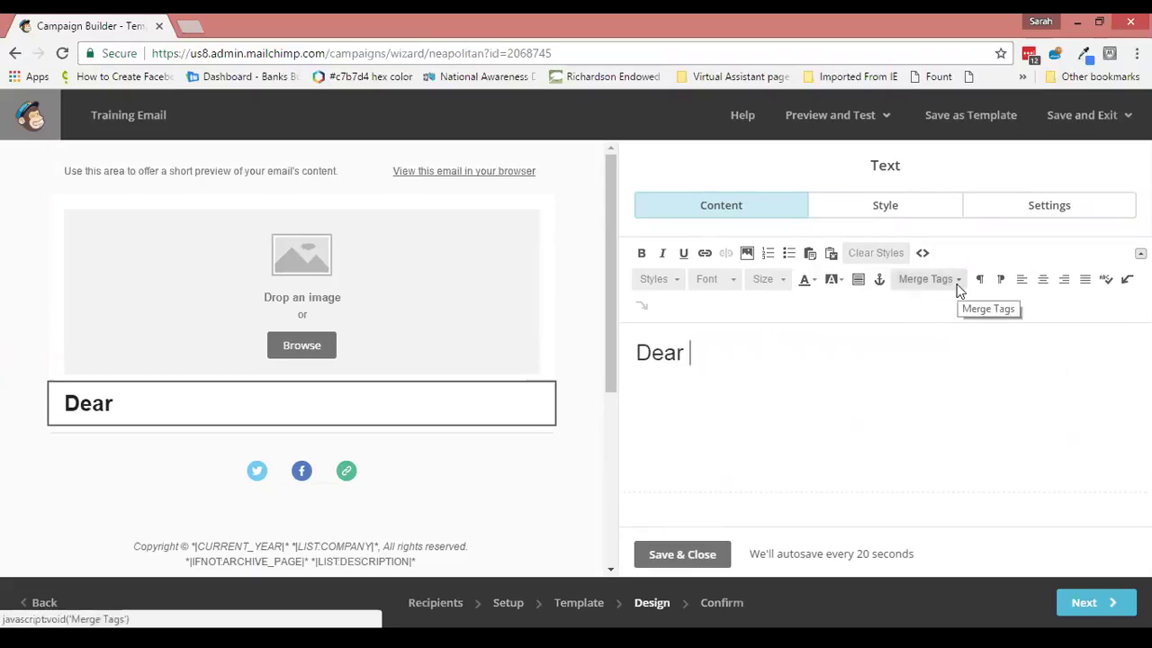
- Insert the First Name merge tag after "Dear" and end the greeting with a comma and a new paragraph
click(957, 282)
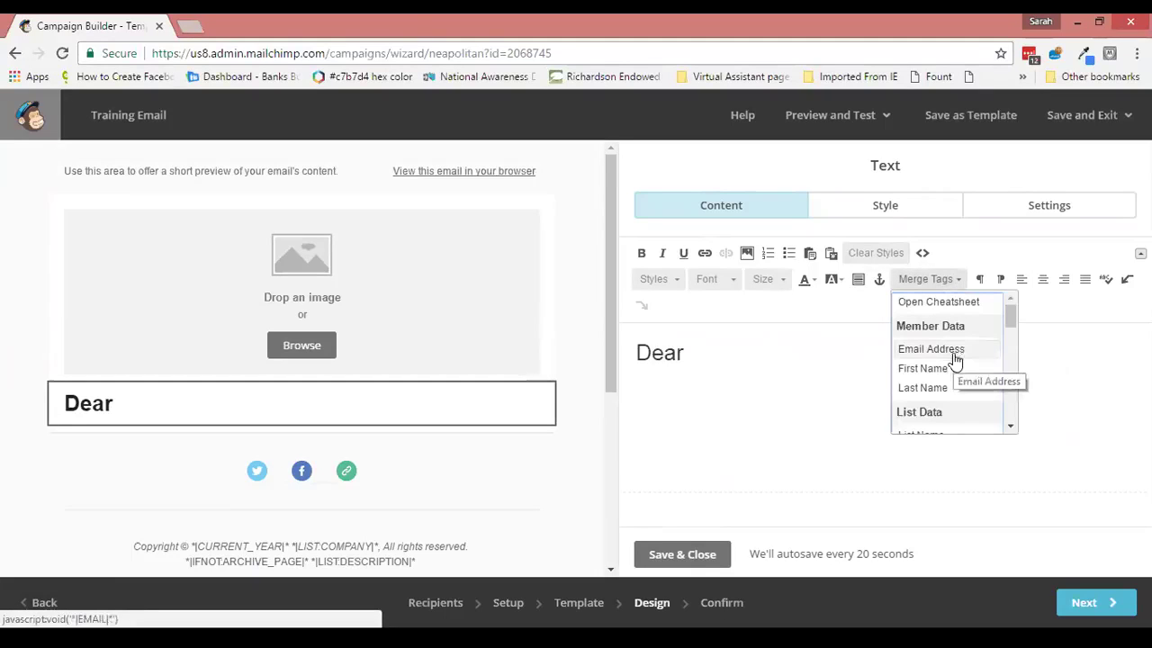
scroll(956, 392, down, 1)
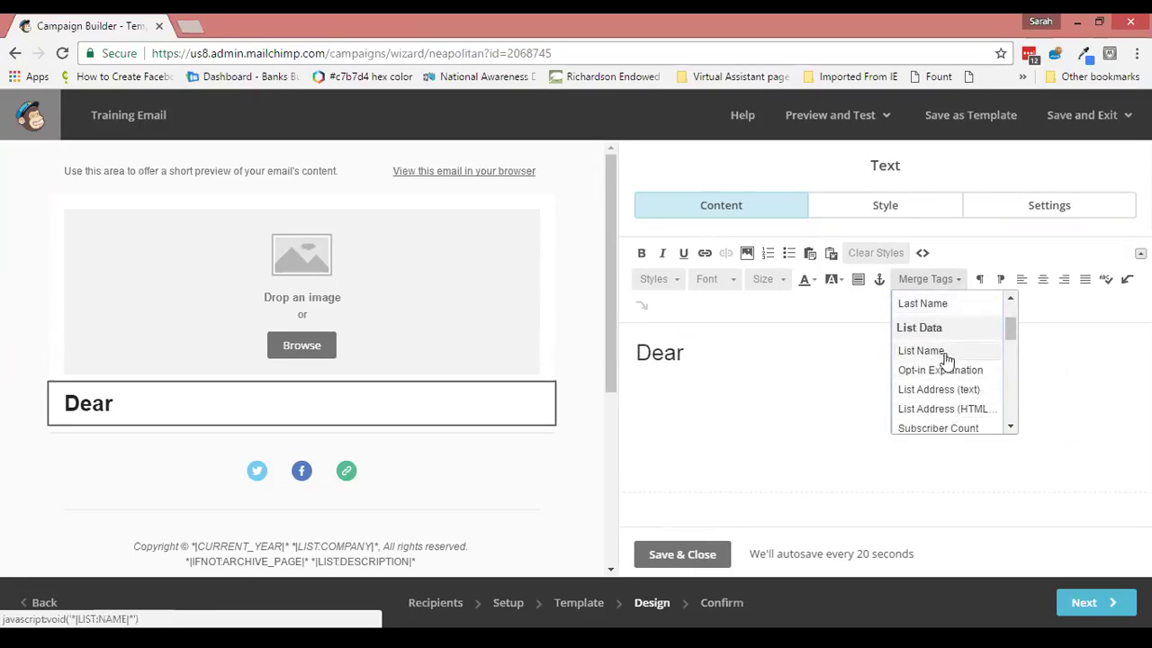
scroll(943, 423, down, 2)
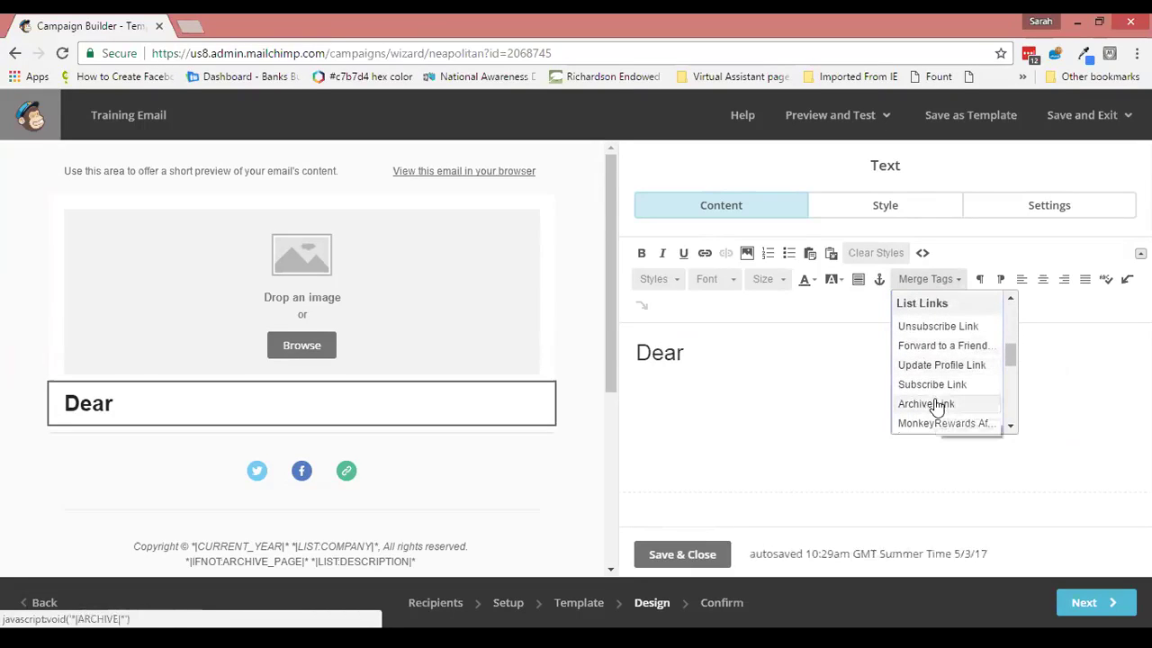
scroll(945, 396, down, 2)
scroll(945, 385, up, 4)
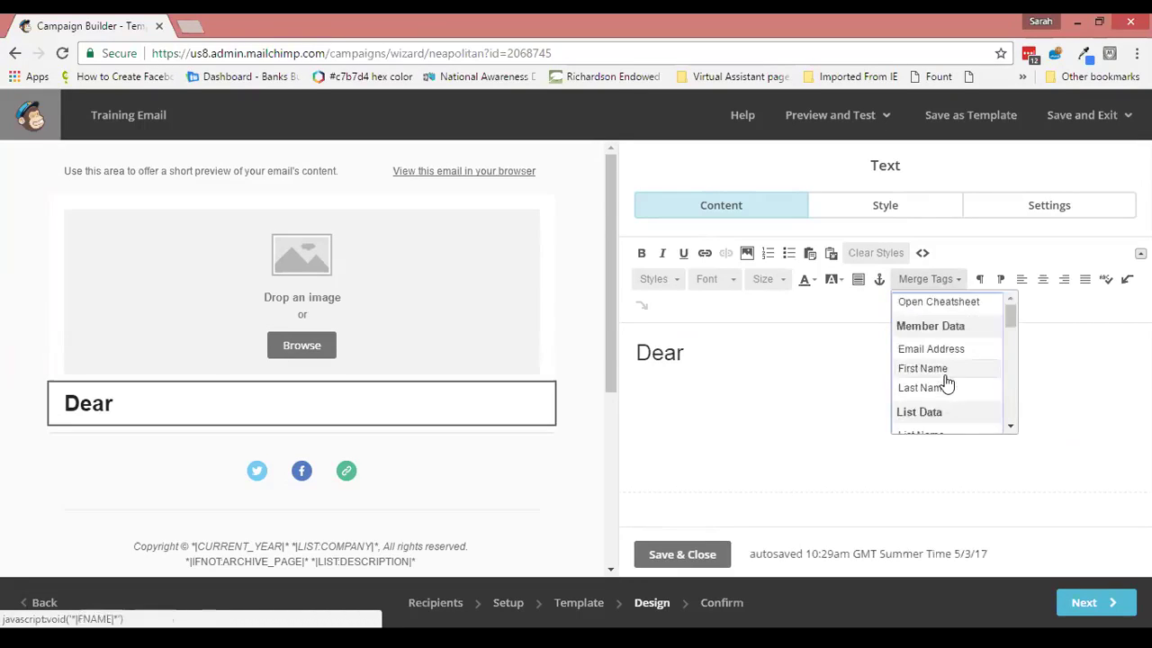
click(946, 378)
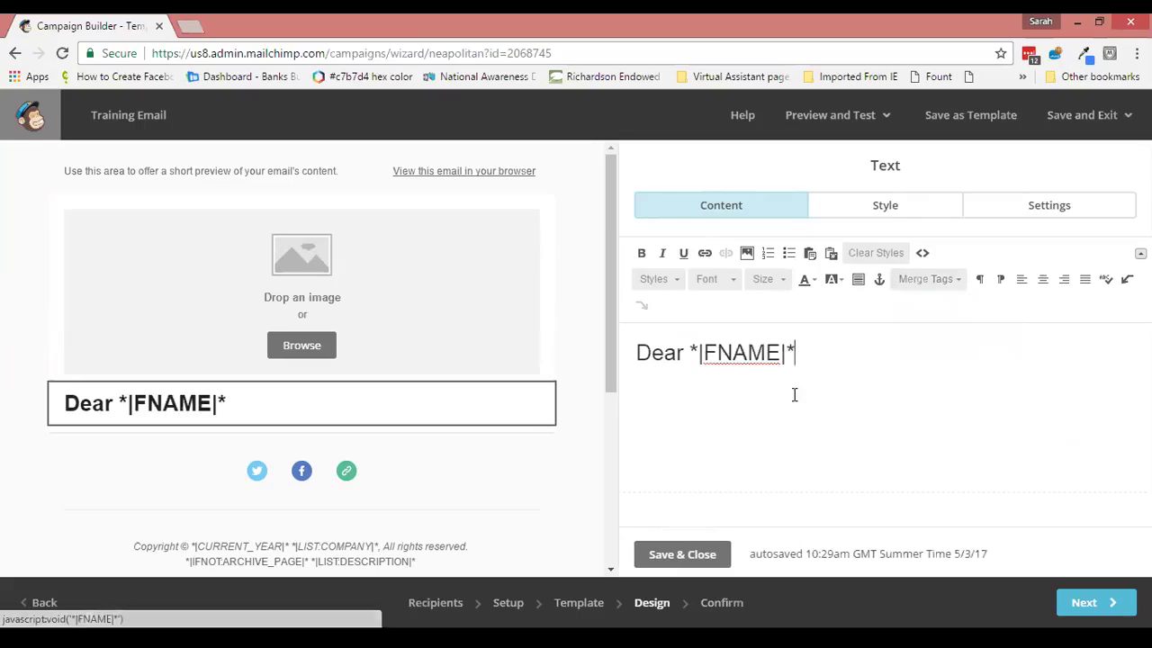
text(,)
key(Return)
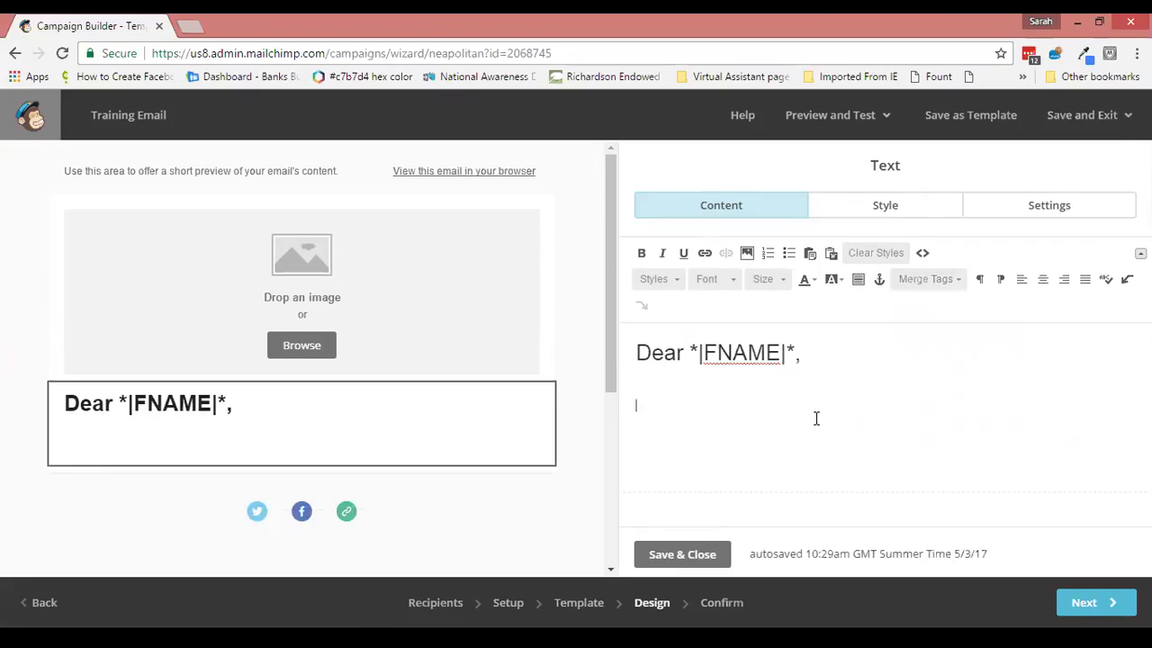
- Write "Here is our newsletter." below the greeting, then save and close the text block
text(I)
key(BackSpace)
text(Here is our ne)
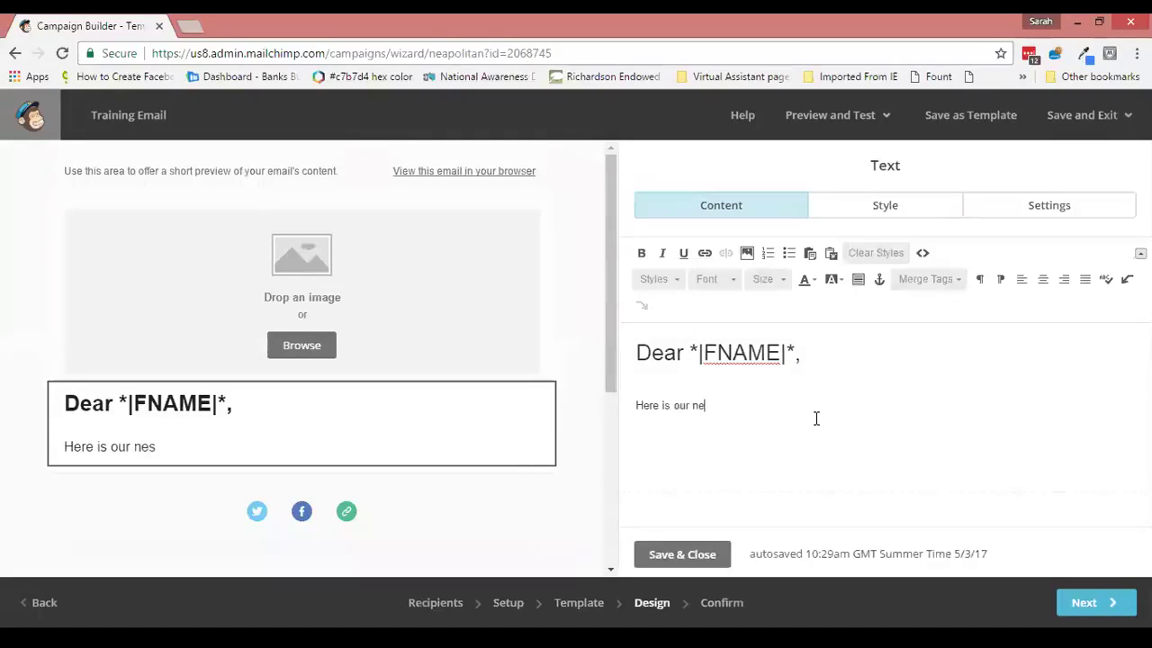
text(wsletter.)
drag(689, 351, 797, 353)
click(851, 388)
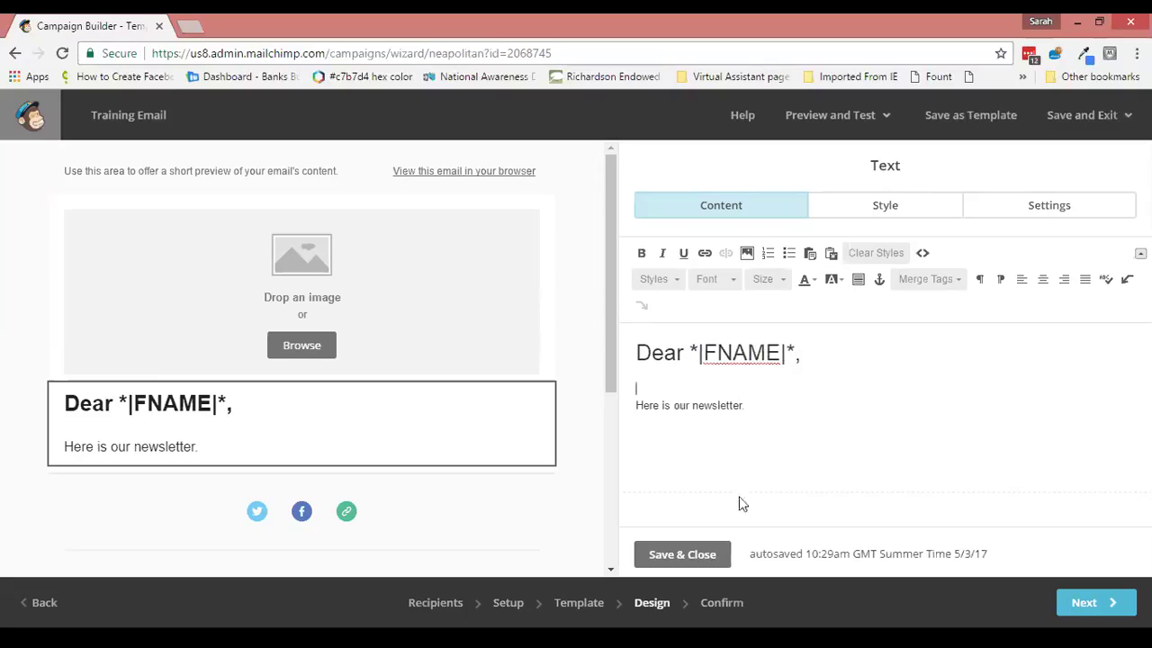
click(721, 553)
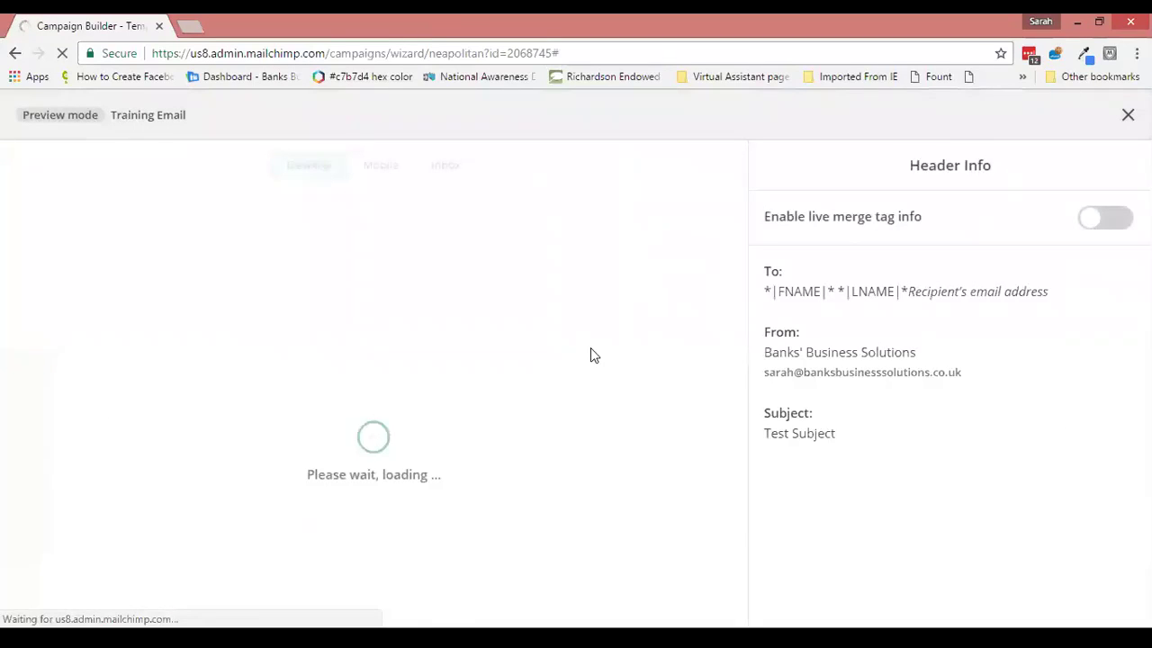
- Enable live merge tag info in the email preview and check the personalized greeting and recipient name
click(1119, 219)
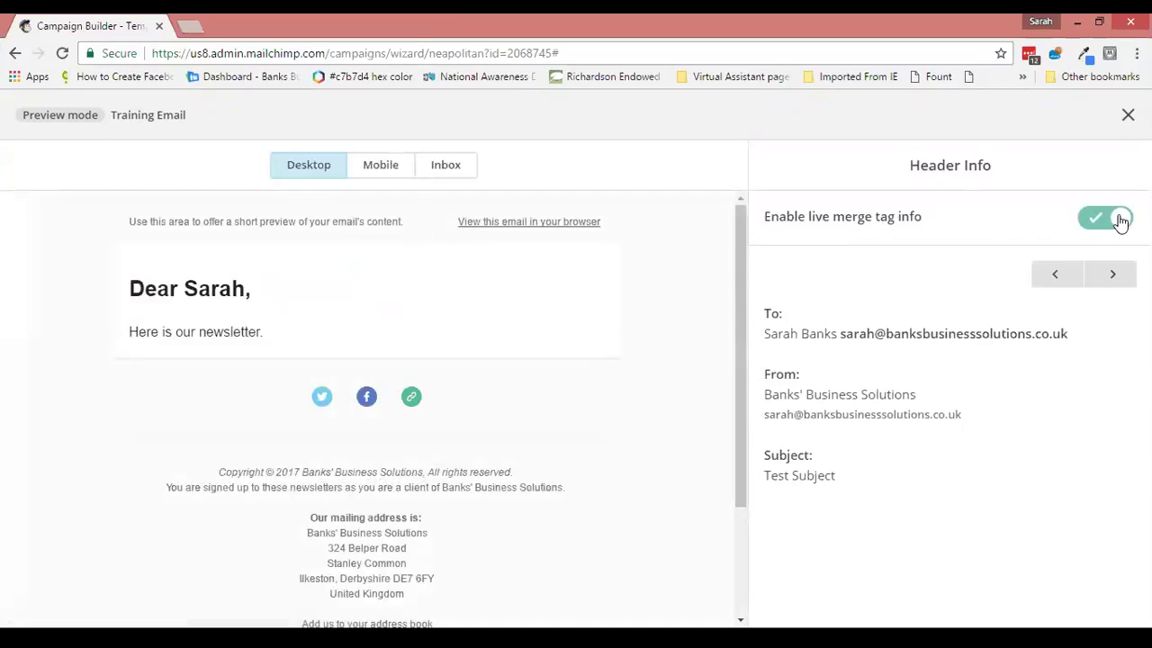
drag(128, 286, 351, 315)
click(358, 315)
drag(764, 334, 837, 333)
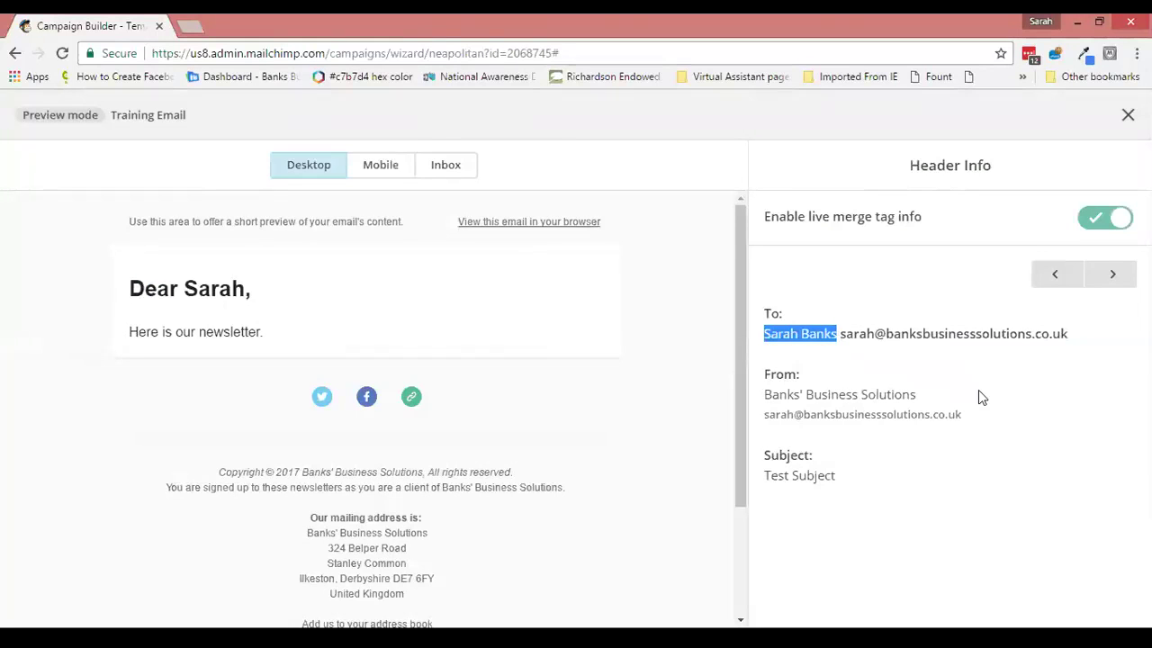